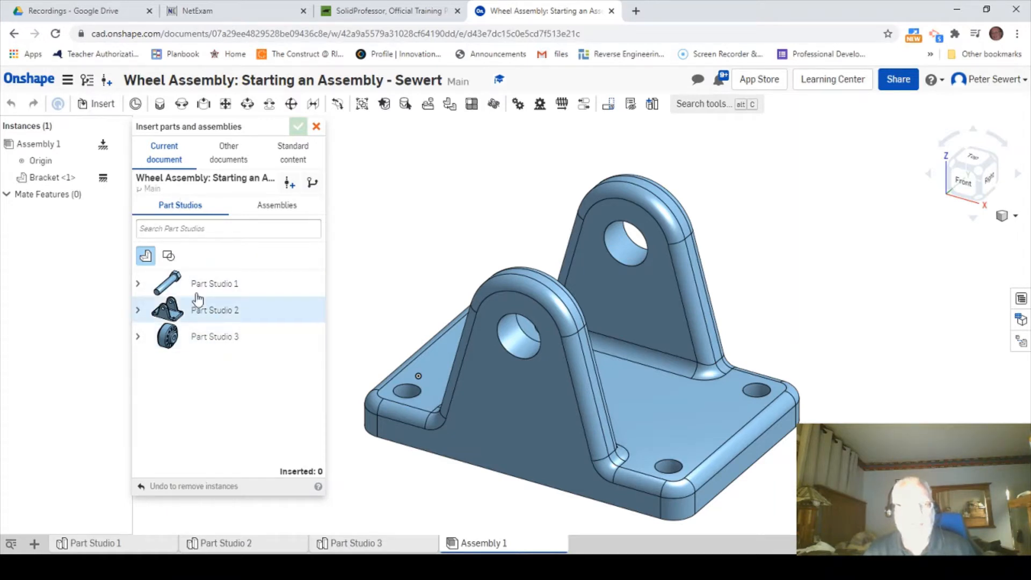
Insert the Wheel from Part Studio 3 and place it in open space beyond the bracket
click(138, 337)
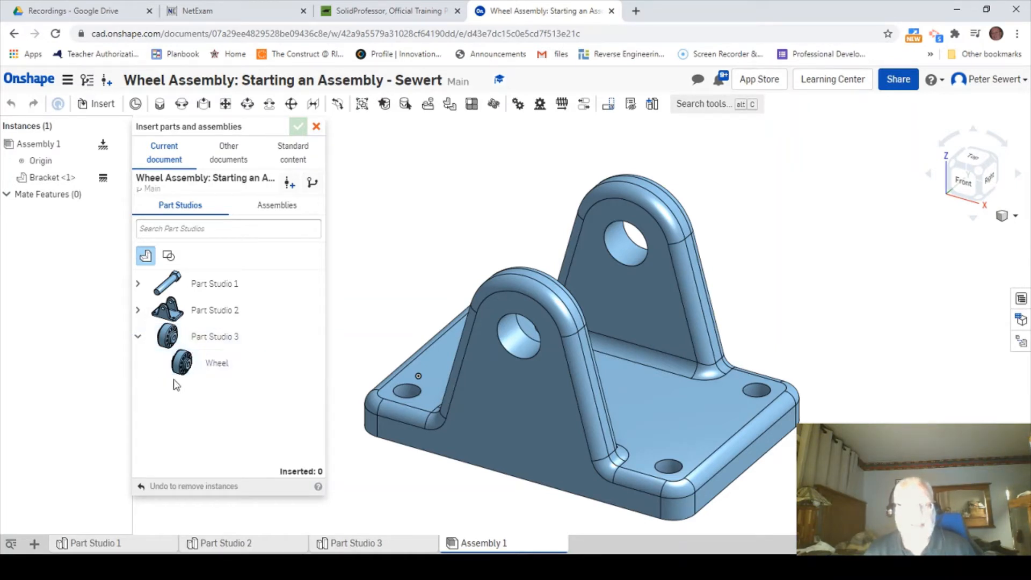
click(187, 365)
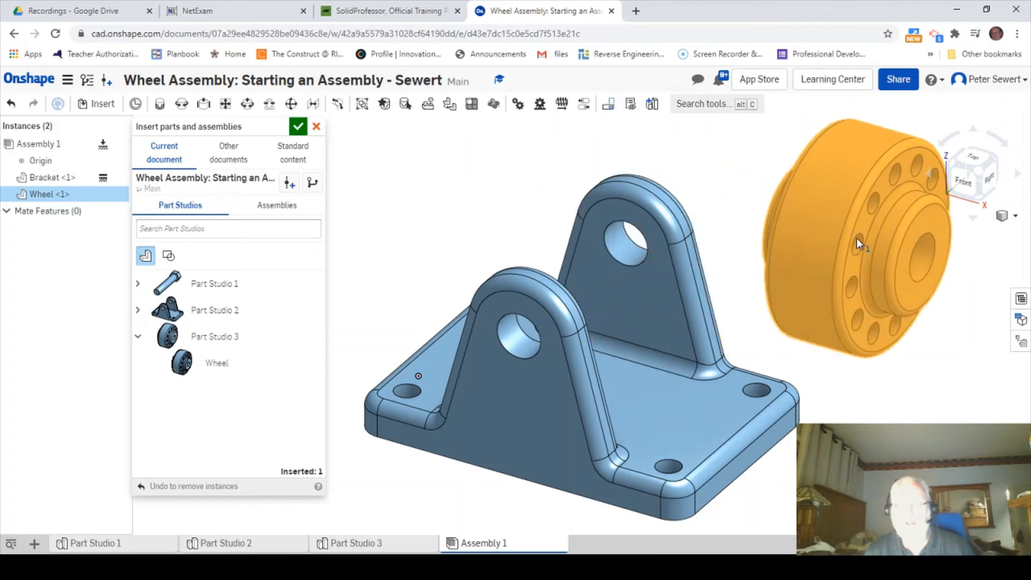
scroll(839, 238, up, 2)
scroll(830, 237, down, 5)
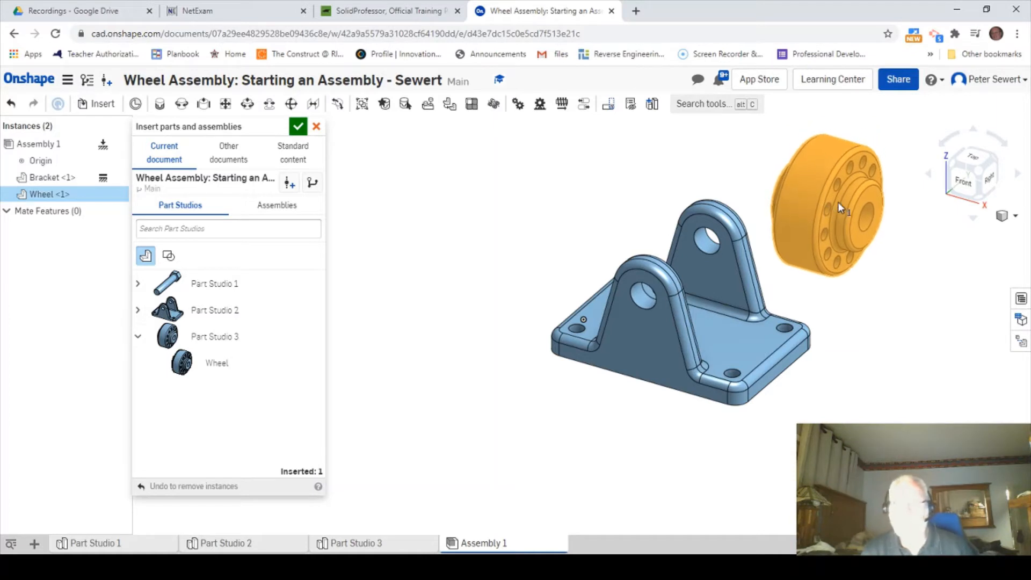
click(843, 195)
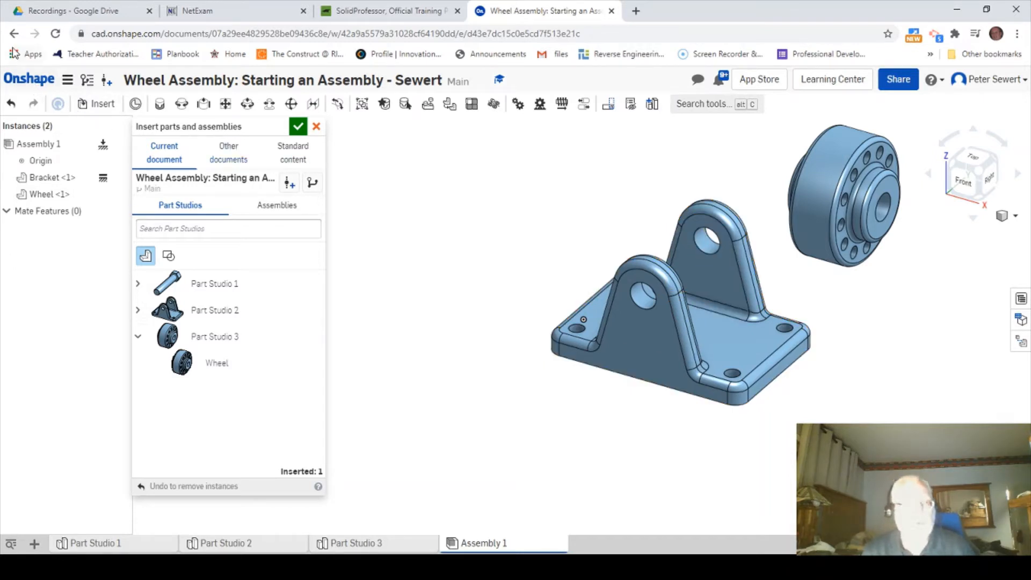
Undo the wheel's placement and its insertion
click(12, 105)
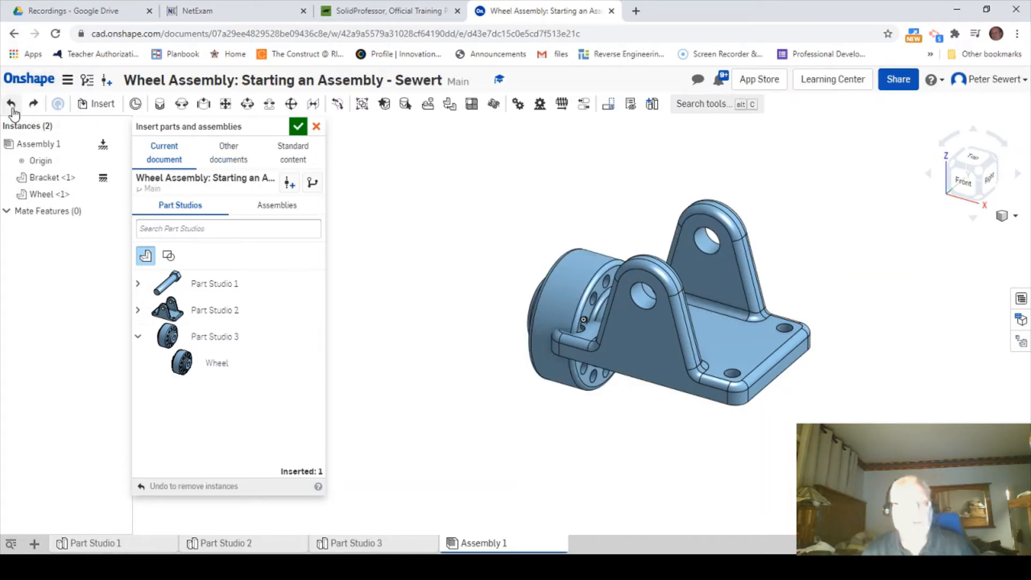
click(12, 106)
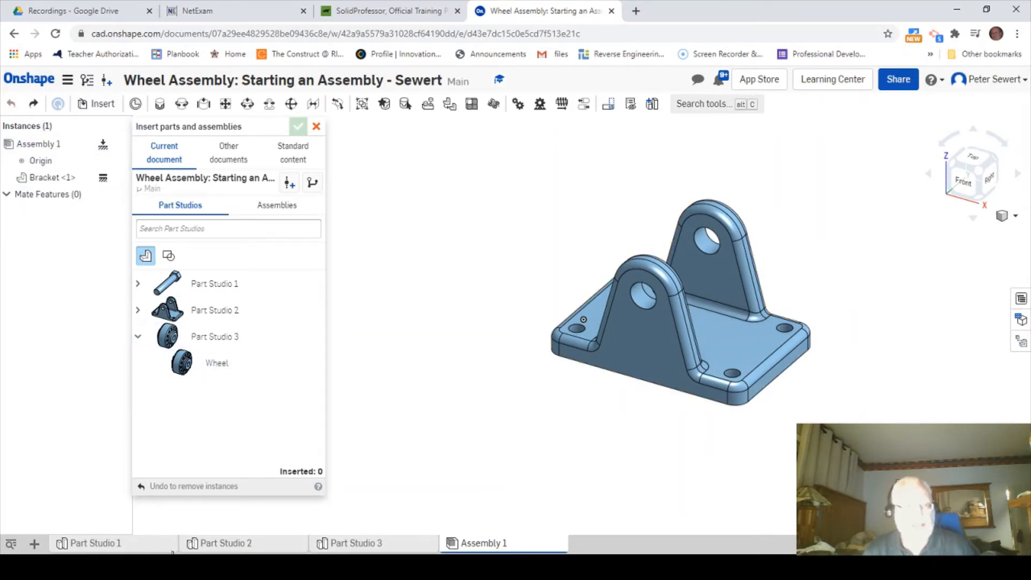
Insert the Pin from Part Studio 1 and the Wheel from Part Studio 3, placing both together clear of the bracket
click(138, 284)
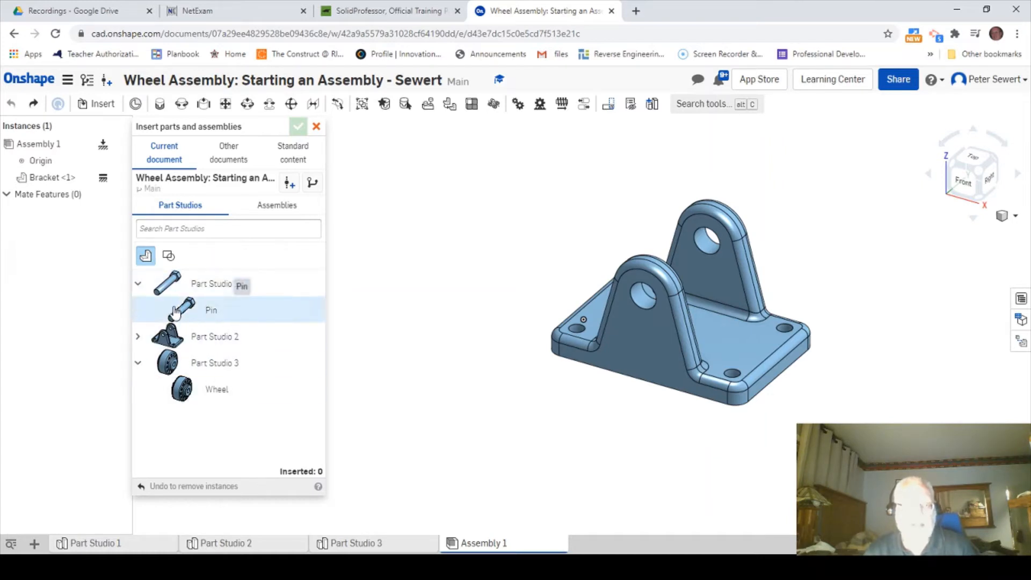
click(211, 310)
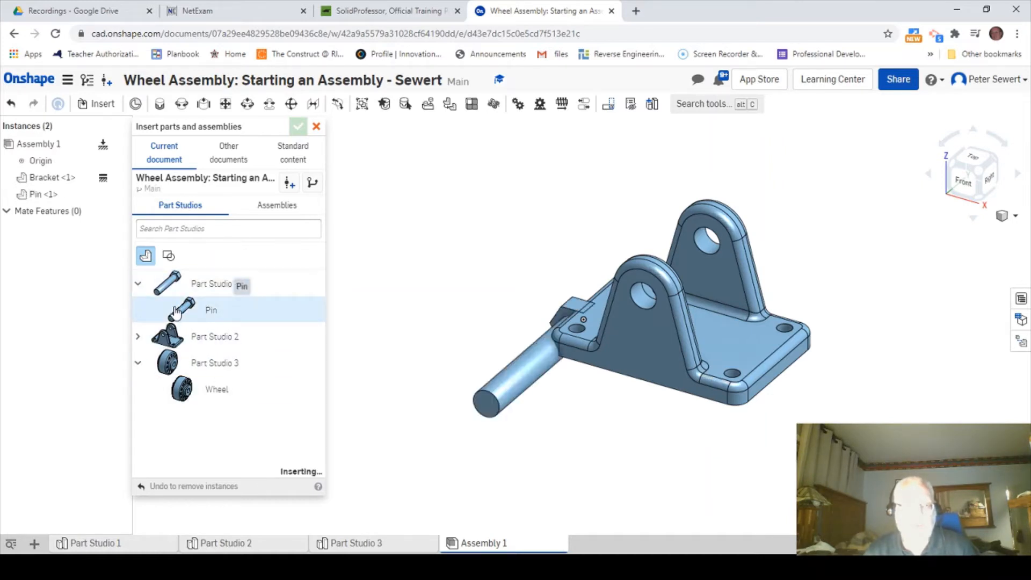
click(182, 388)
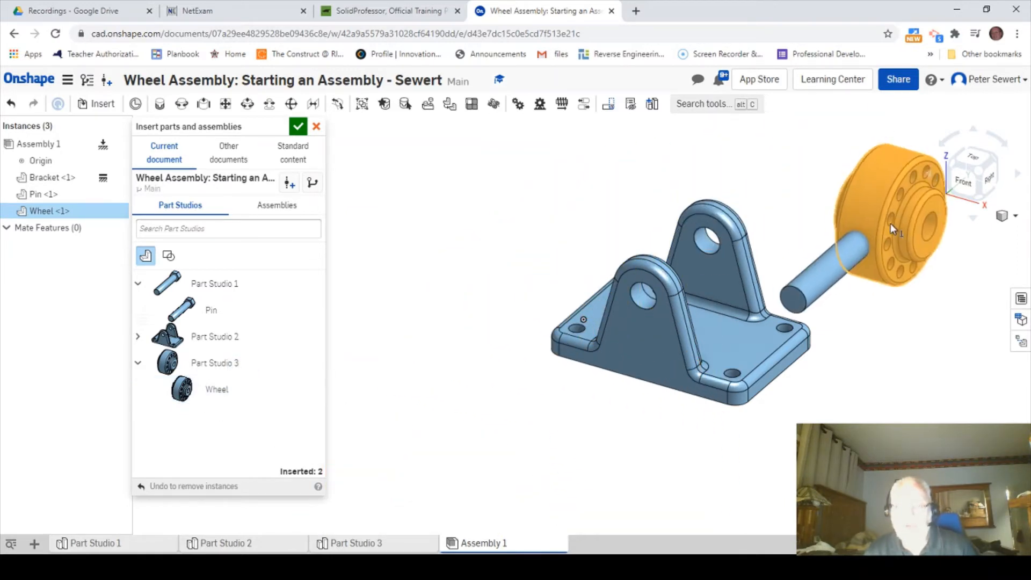
middle_drag(811, 251, 743, 314)
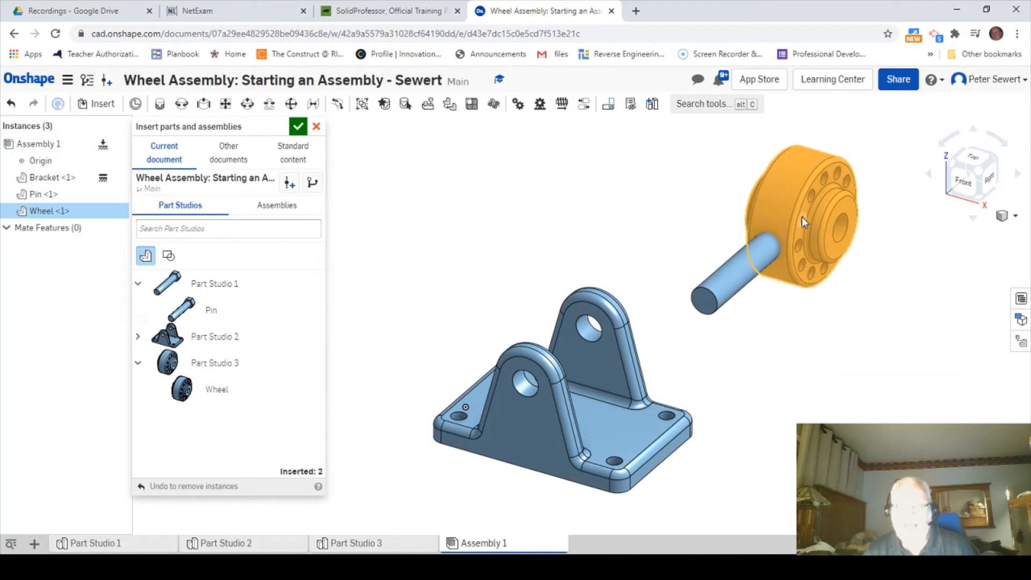
click(801, 216)
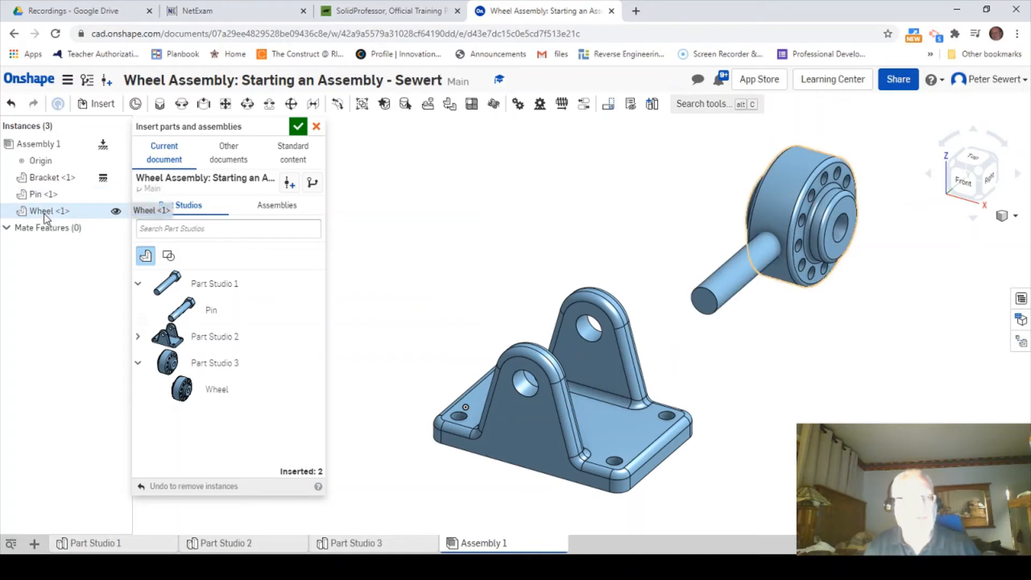
mouse_move(47, 215)
mouse_down()
mouse_move(65, 196)
mouse_move(69, 213)
mouse_move(49, 204)
mouse_up()
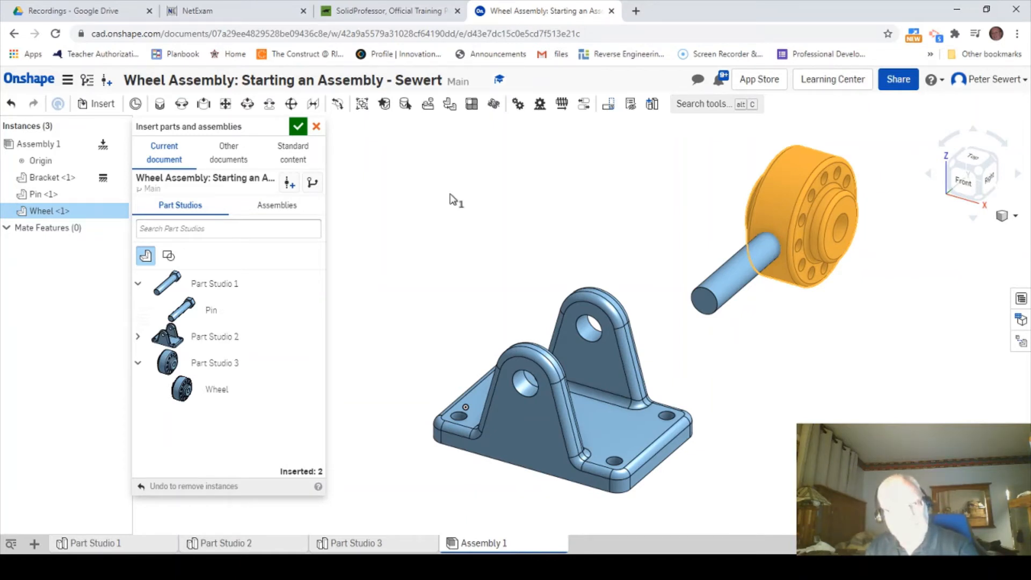
click(297, 128)
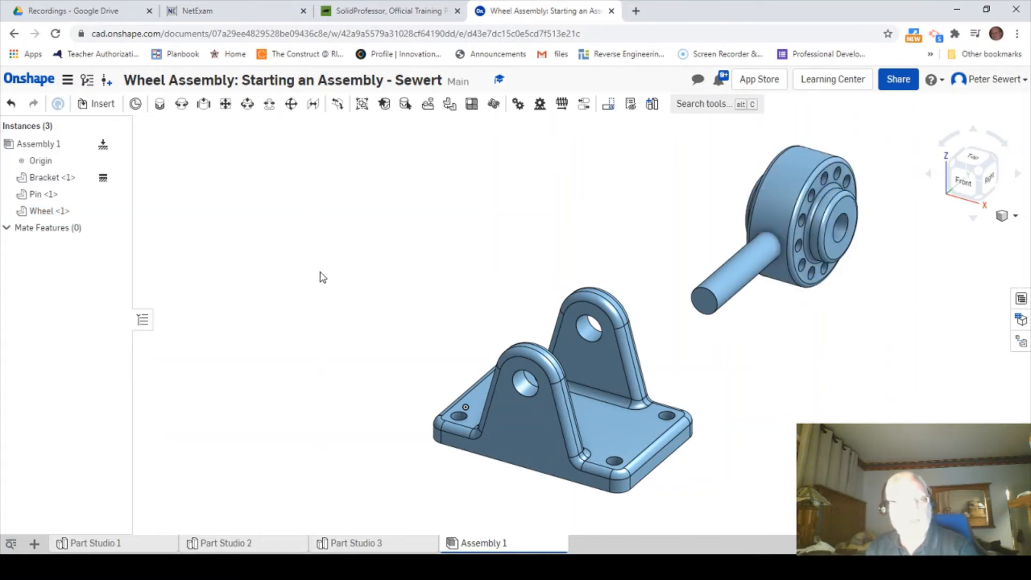
Delete the pin from the assembly and undo the deletion, twice in a row
right_click(39, 199)
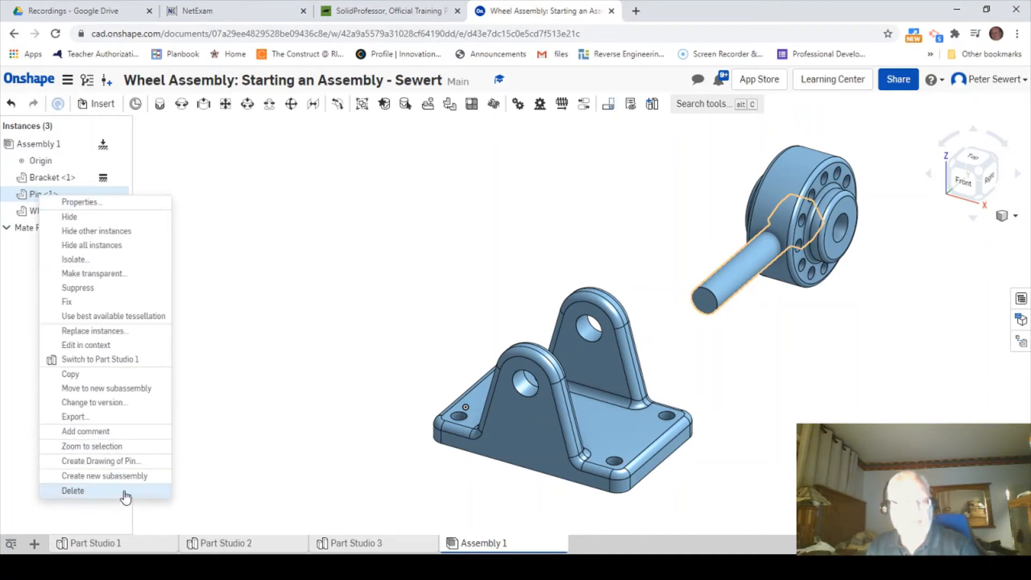
click(384, 290)
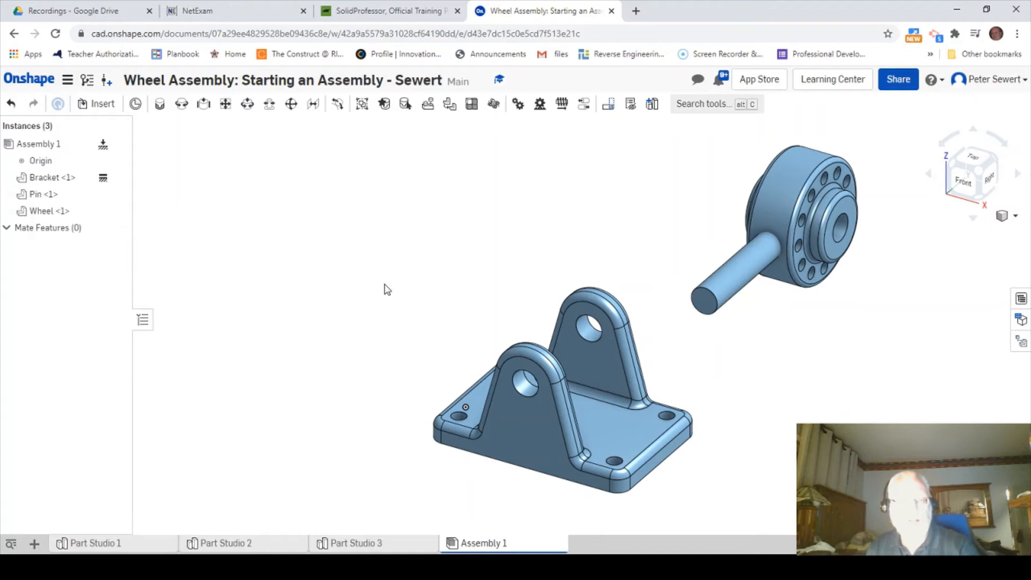
right_click(734, 276)
click(781, 405)
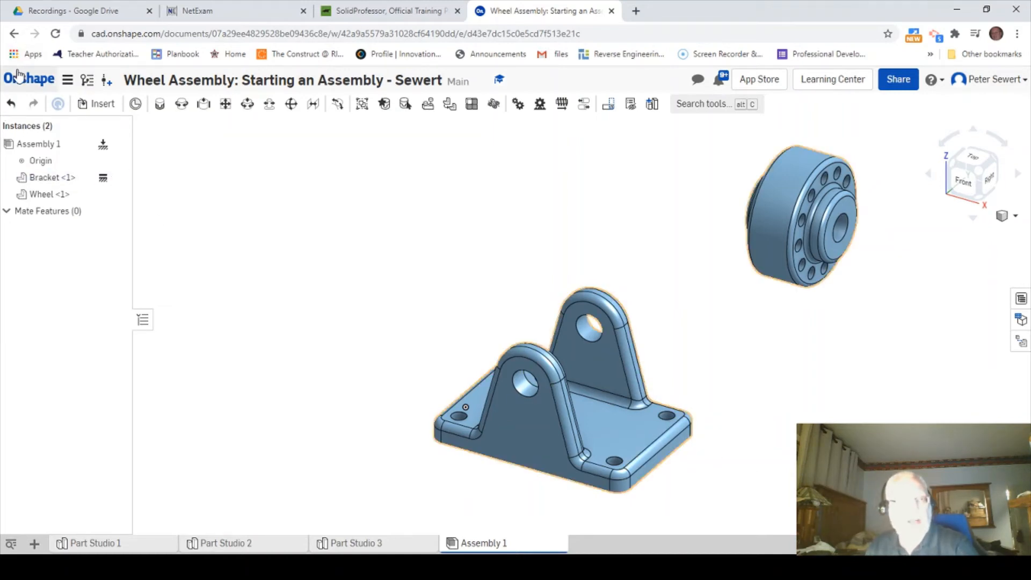
click(11, 106)
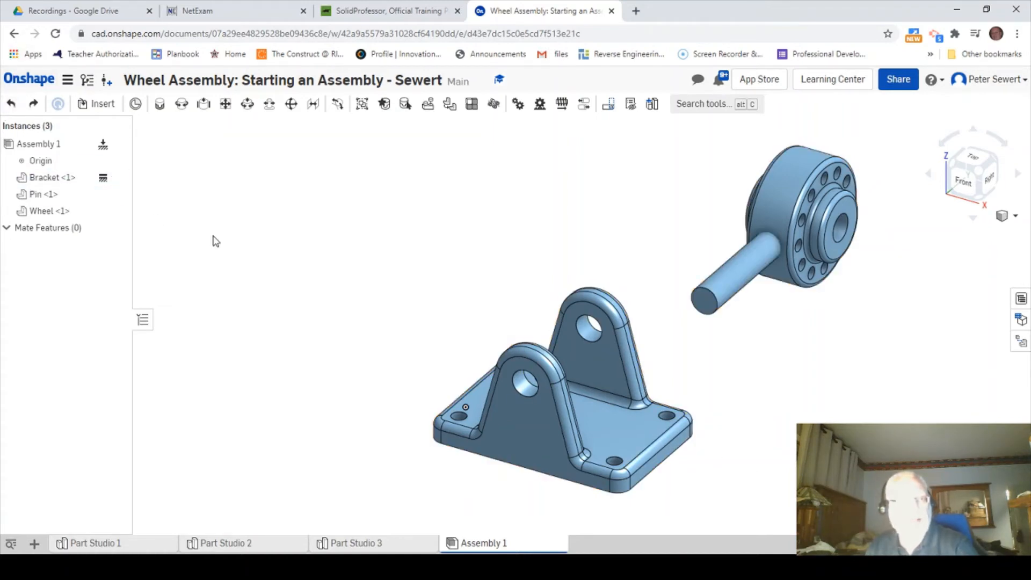
click(739, 278)
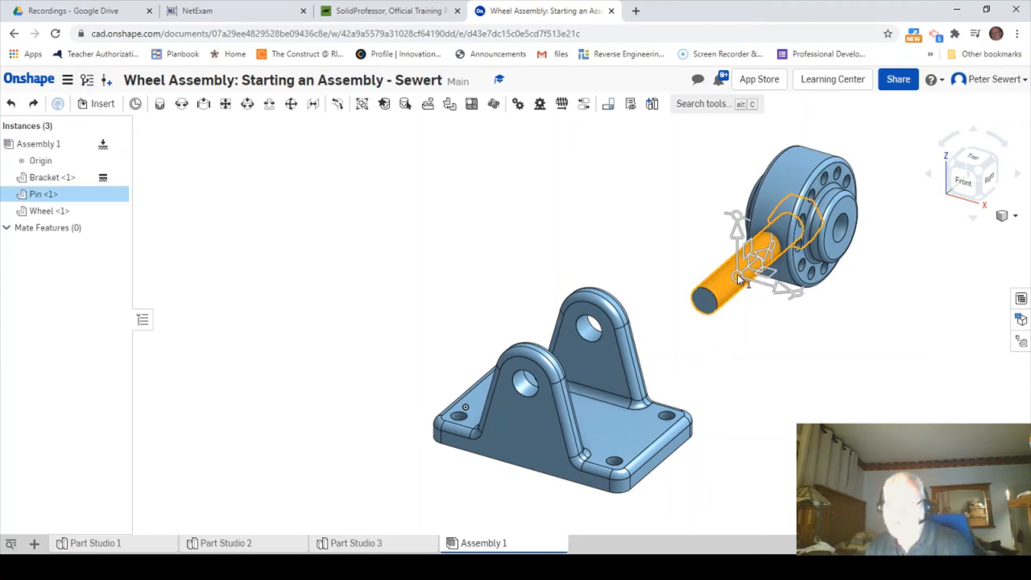
key(Delete)
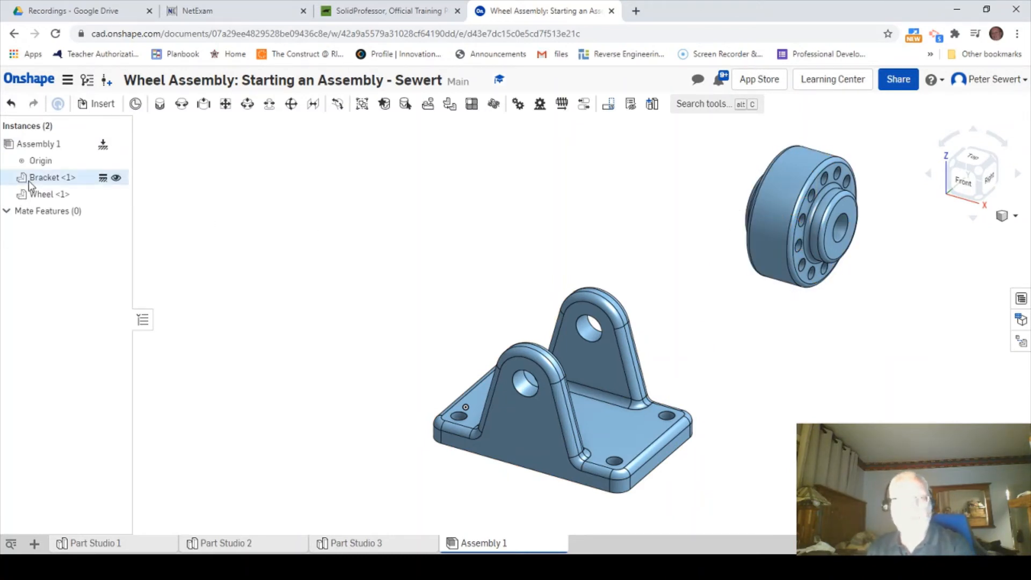
click(11, 105)
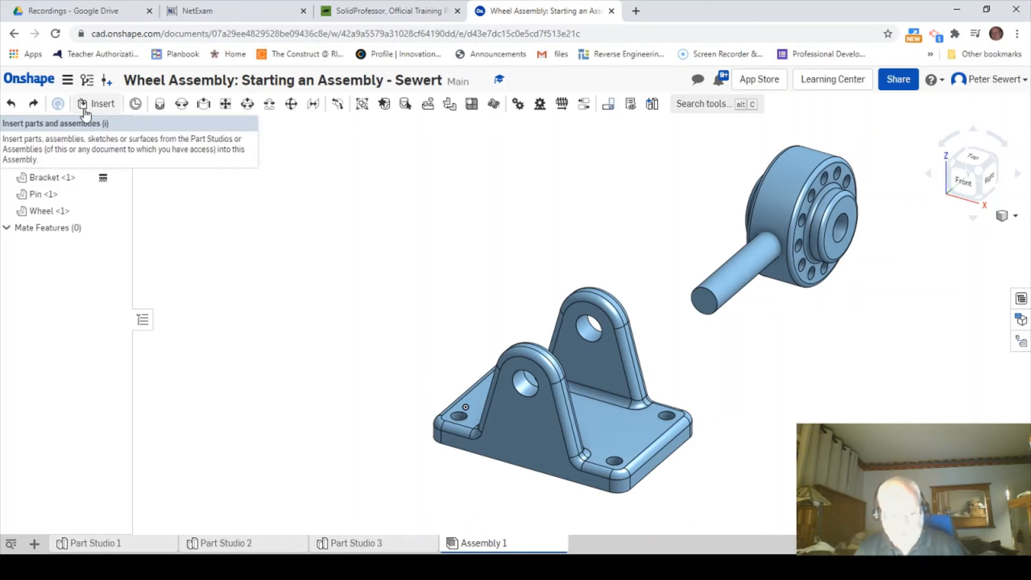
Copy the pin instance and paste the duplicate into empty space on the opposite side of the bracket from the wheel
right_click(42, 199)
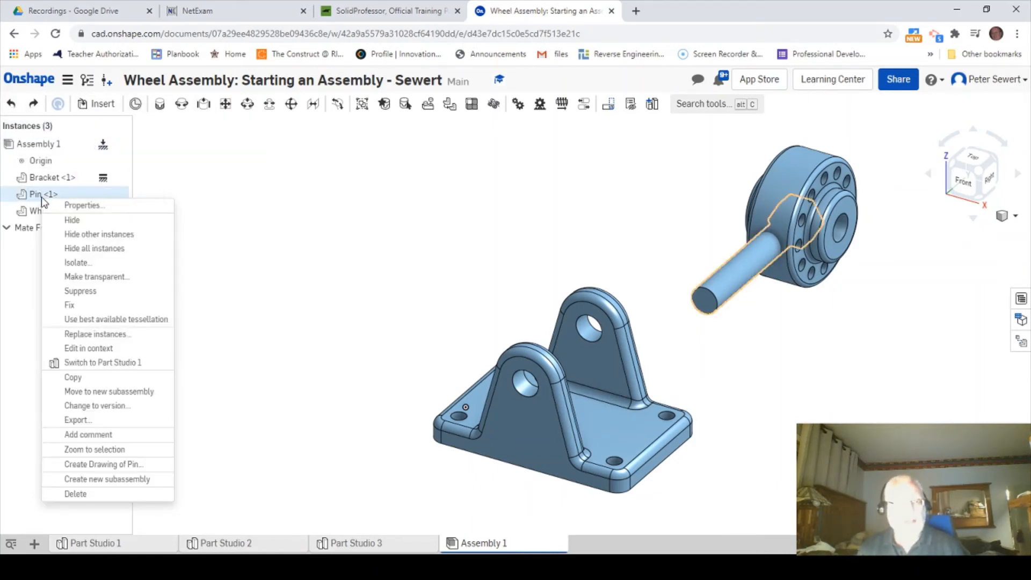
click(96, 377)
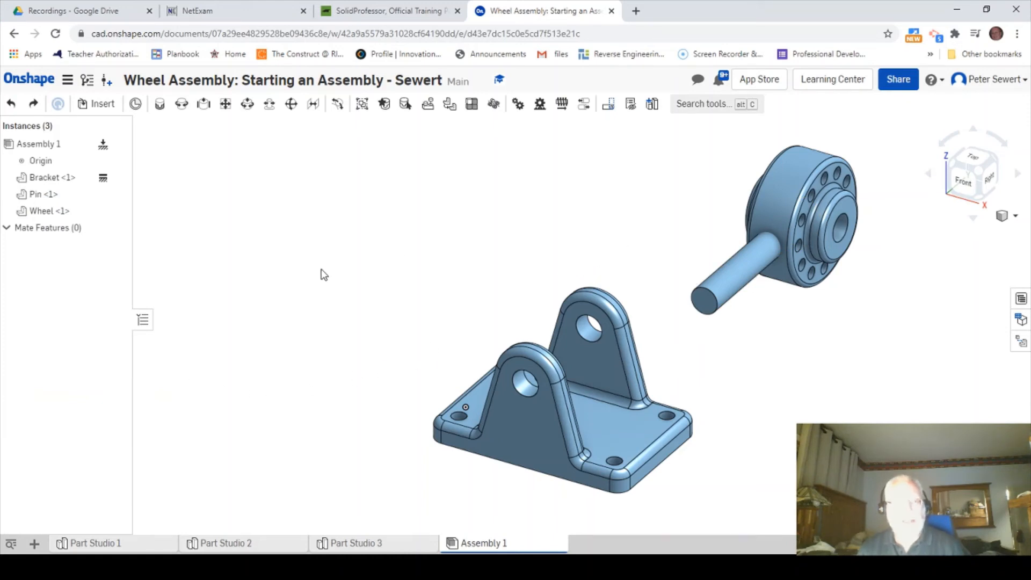
right_click(301, 247)
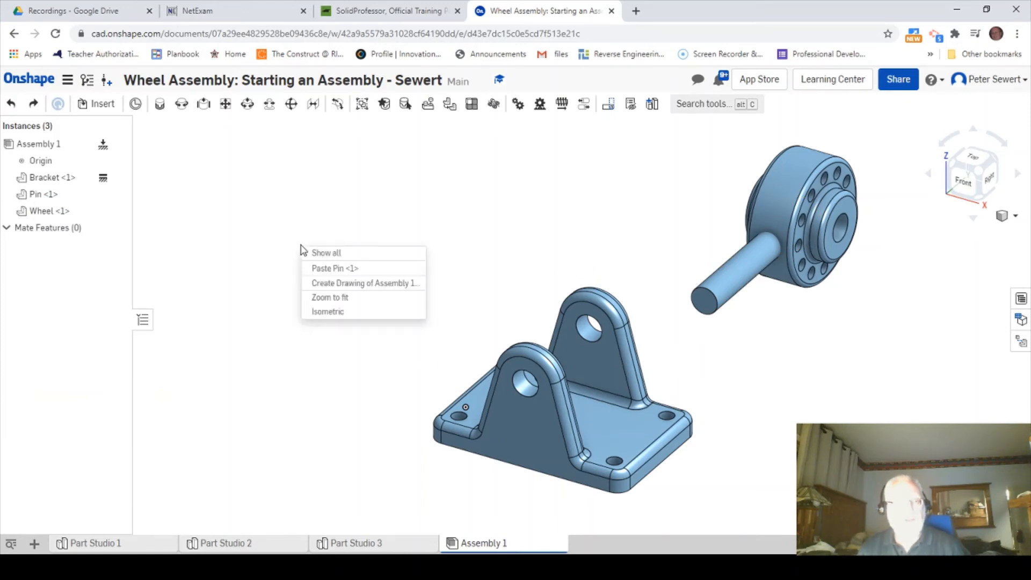
click(331, 268)
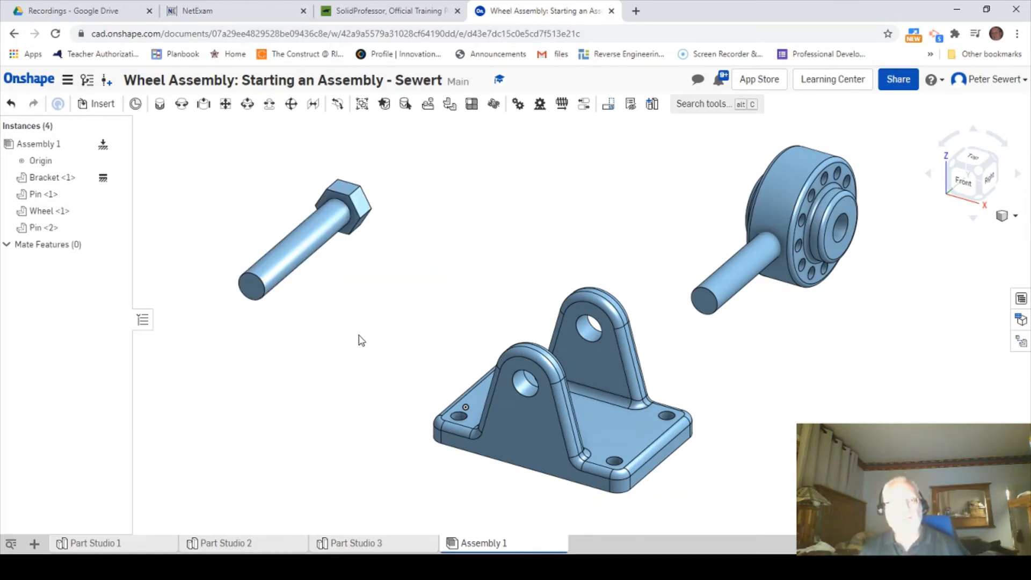
Copy the original pin from the model and paste two more duplicates into the space around the first copy
right_click(722, 284)
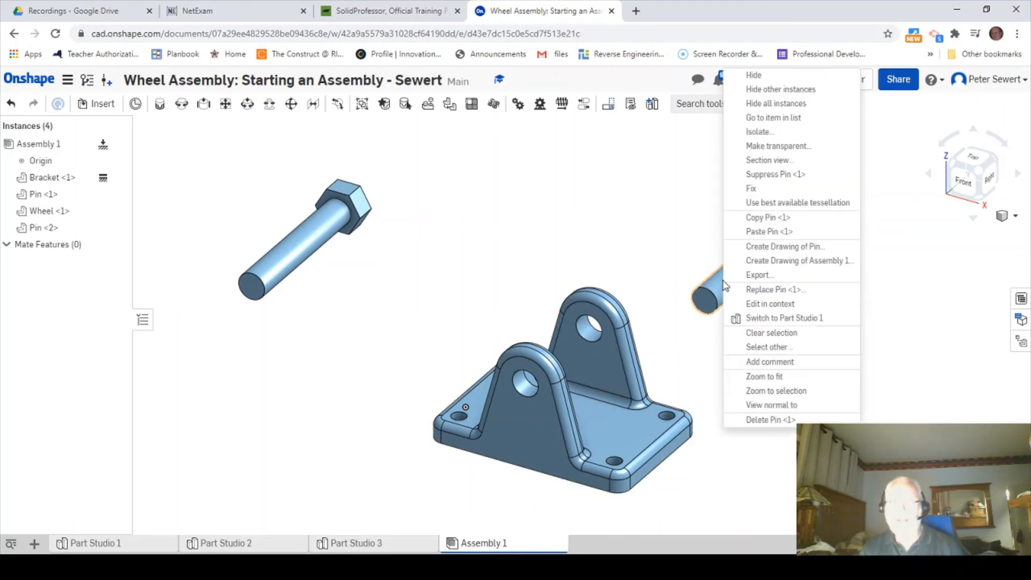
click(770, 217)
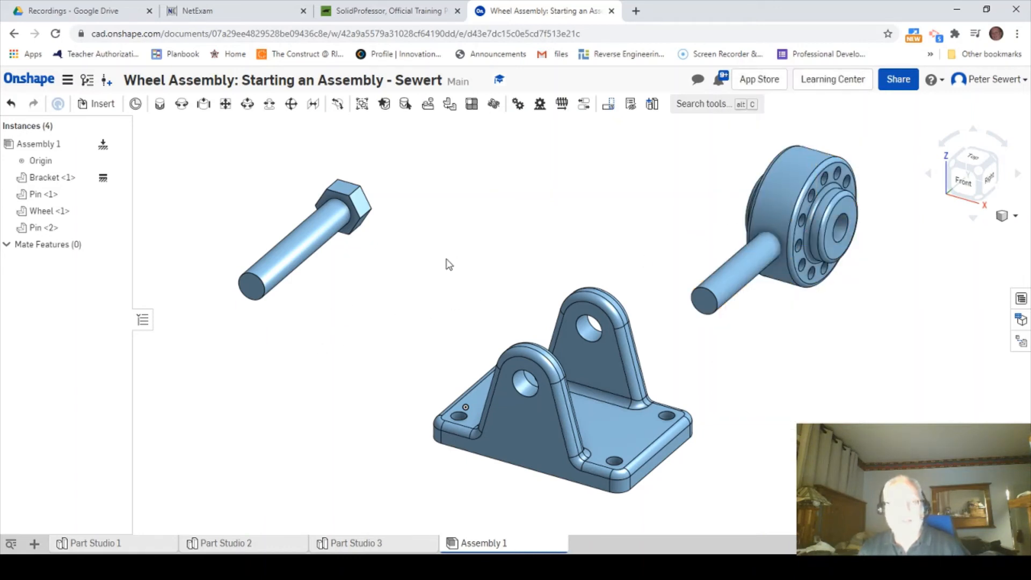
right_click(365, 308)
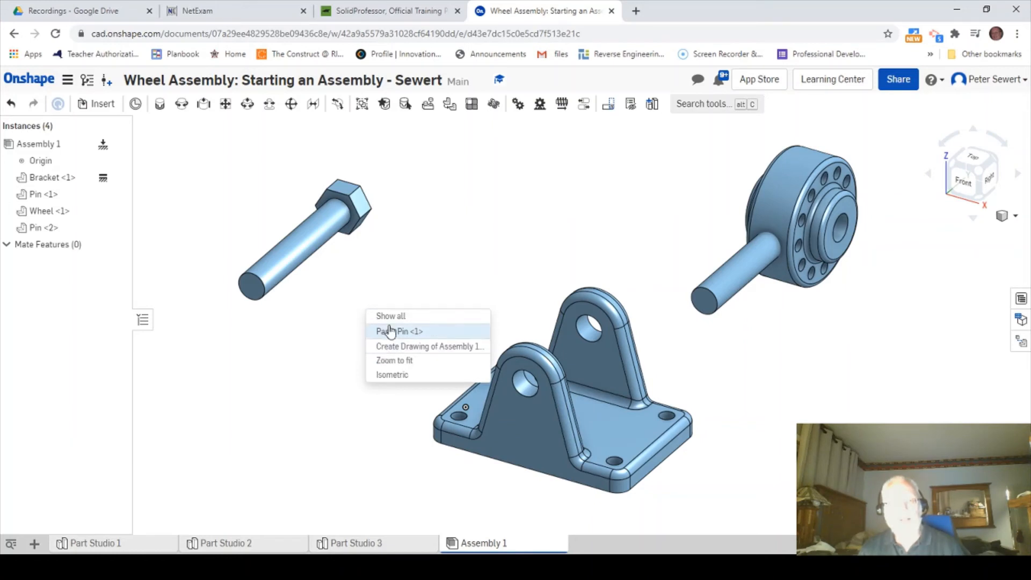
click(413, 330)
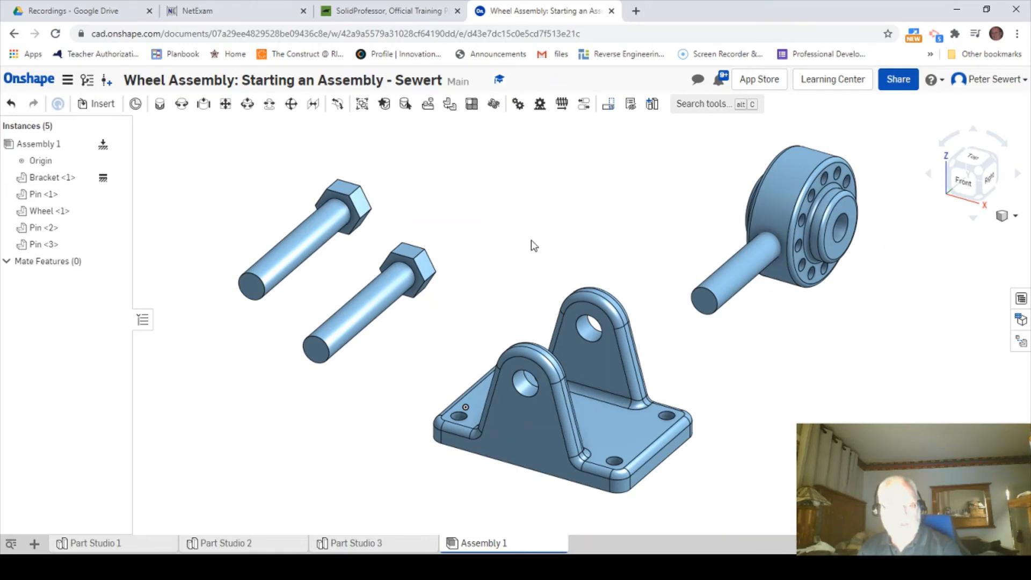
key(ctrl+v)
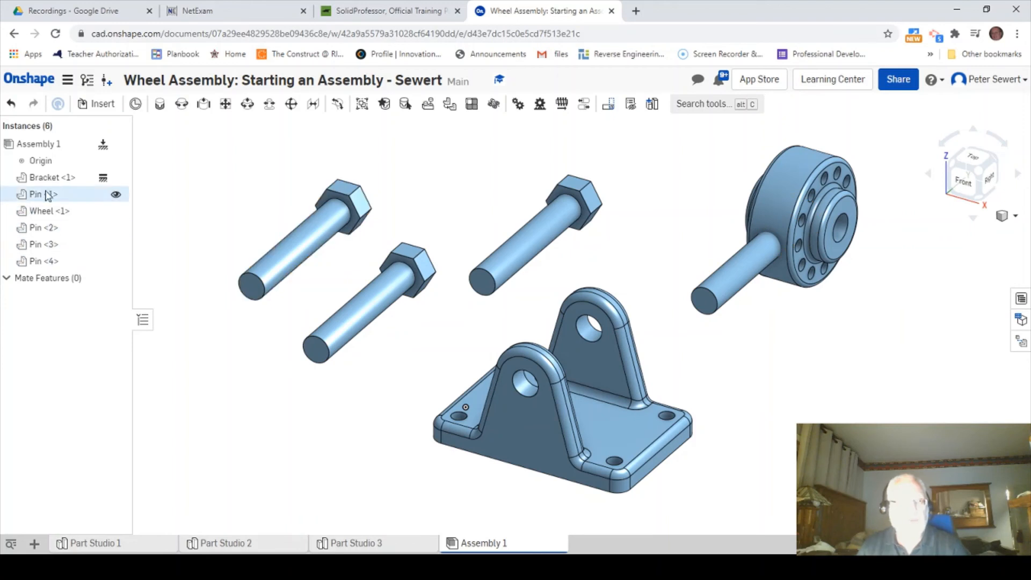
Highlight each of the four pin instances to identify them in the model, and clear the selection
click(49, 196)
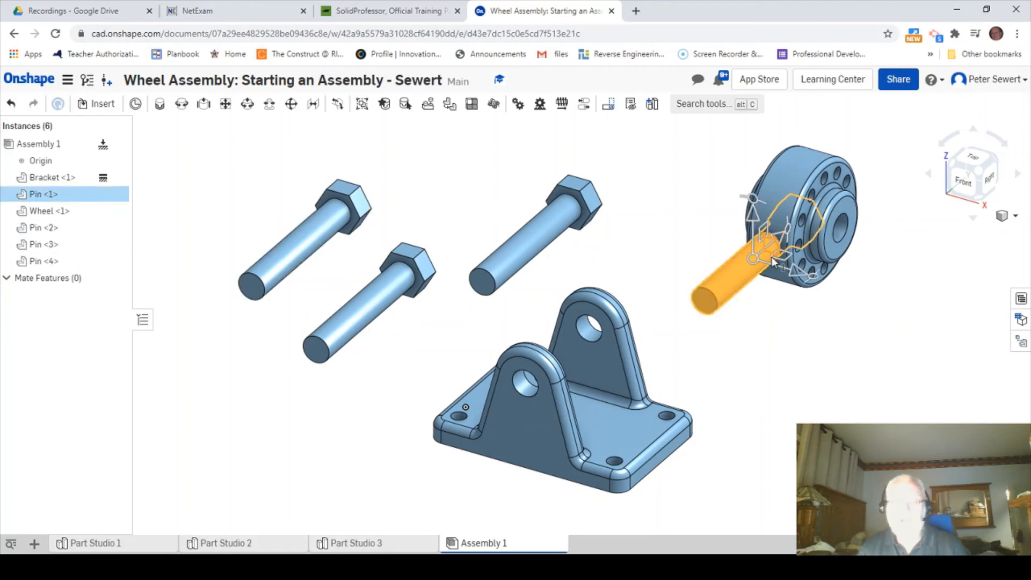
ctrl+click(46, 229)
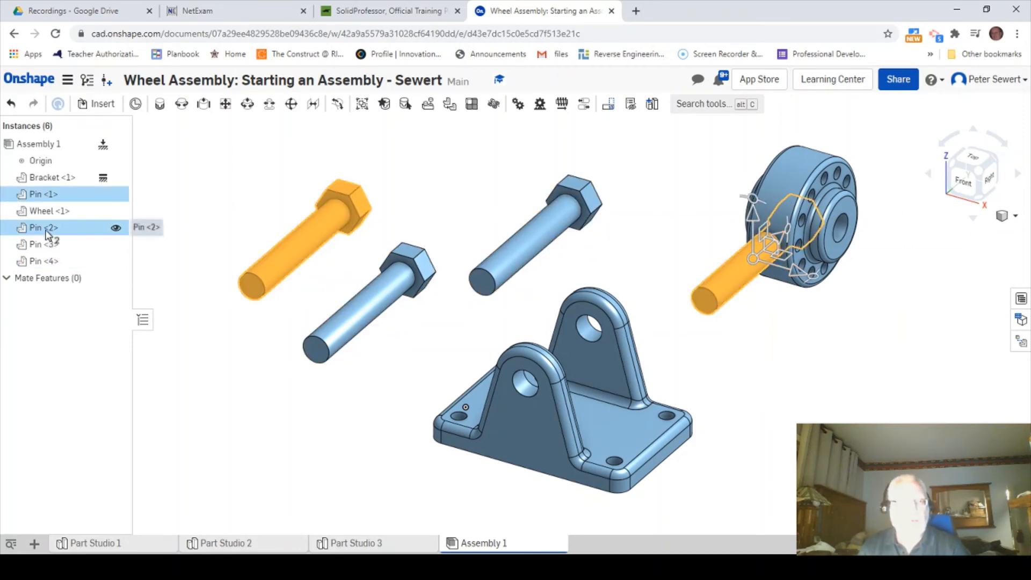
ctrl+click(44, 245)
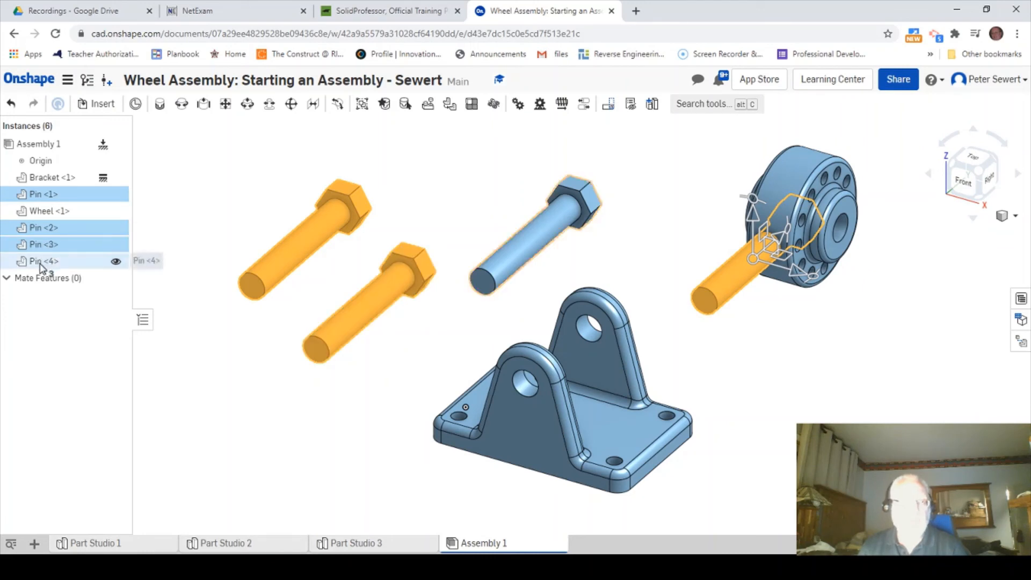
ctrl+click(44, 261)
click(168, 446)
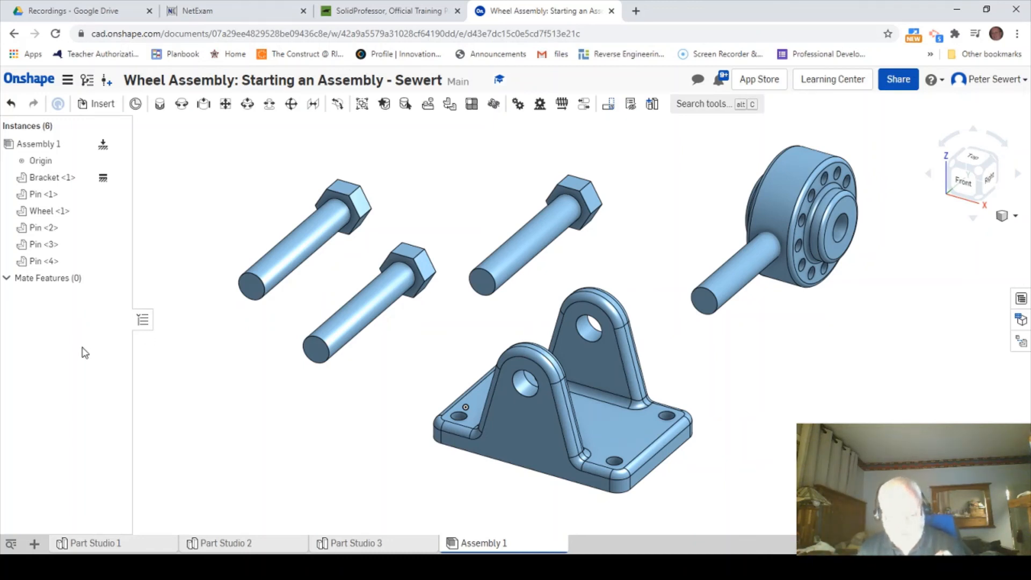
Delete the three duplicate pins, Pin <4>, Pin <3> and Pin <2>, from the assembly
right_click(32, 261)
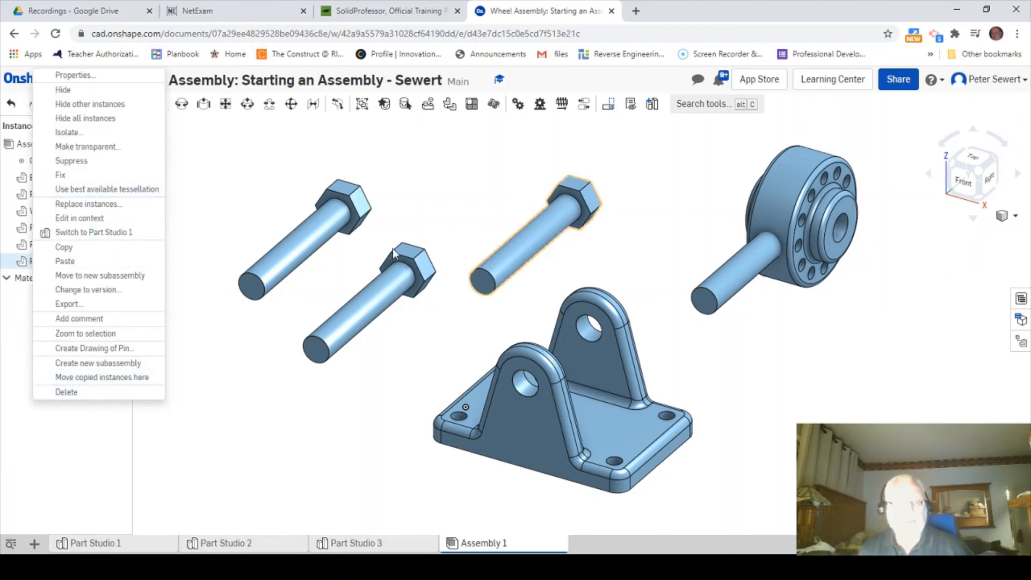
click(95, 403)
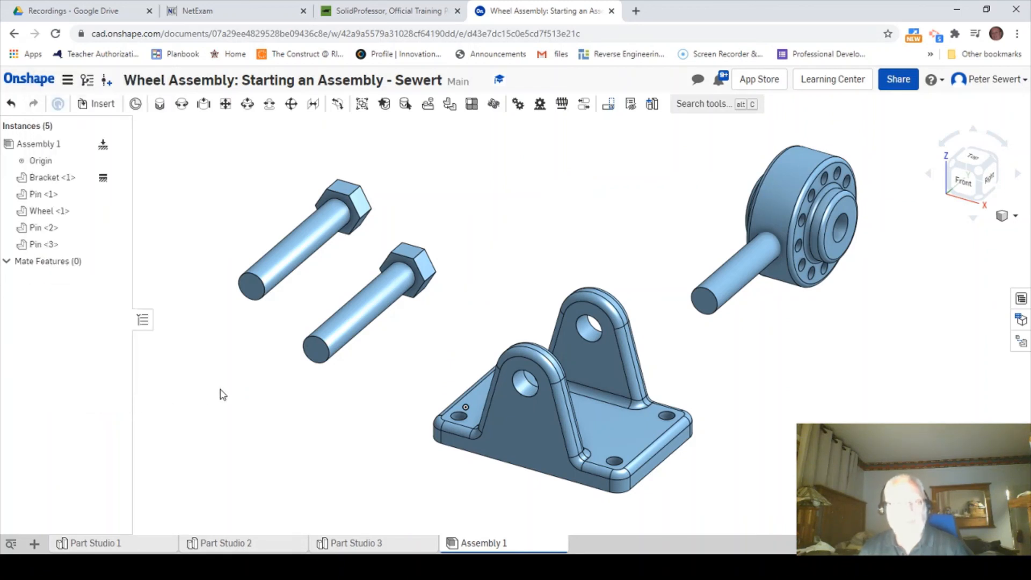
right_click(38, 244)
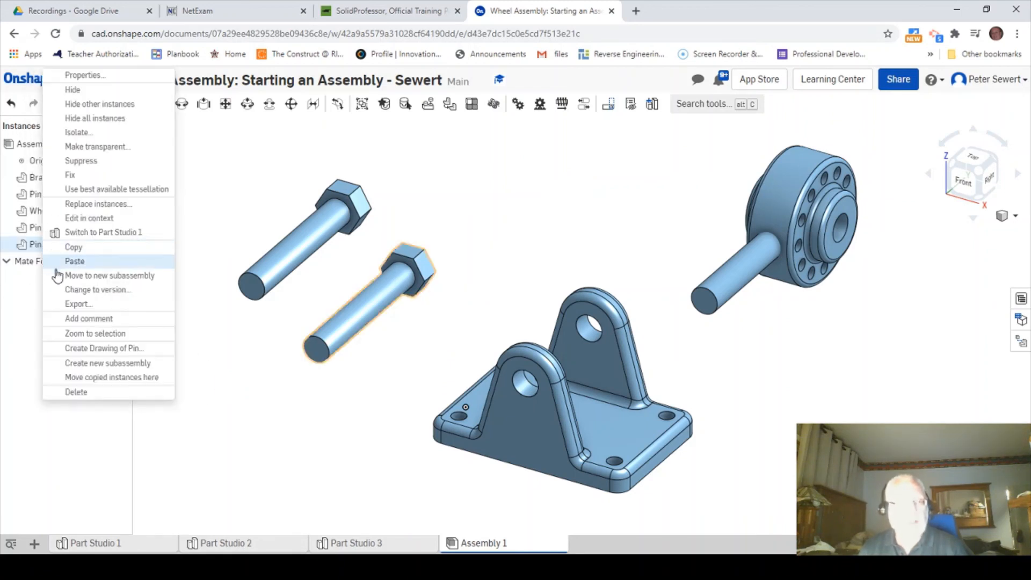
click(95, 391)
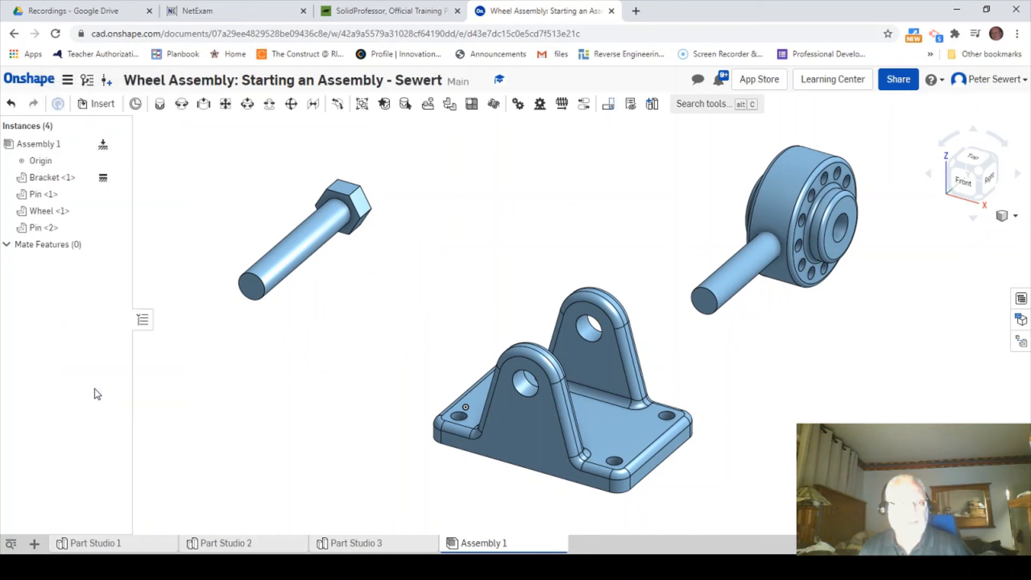
right_click(299, 263)
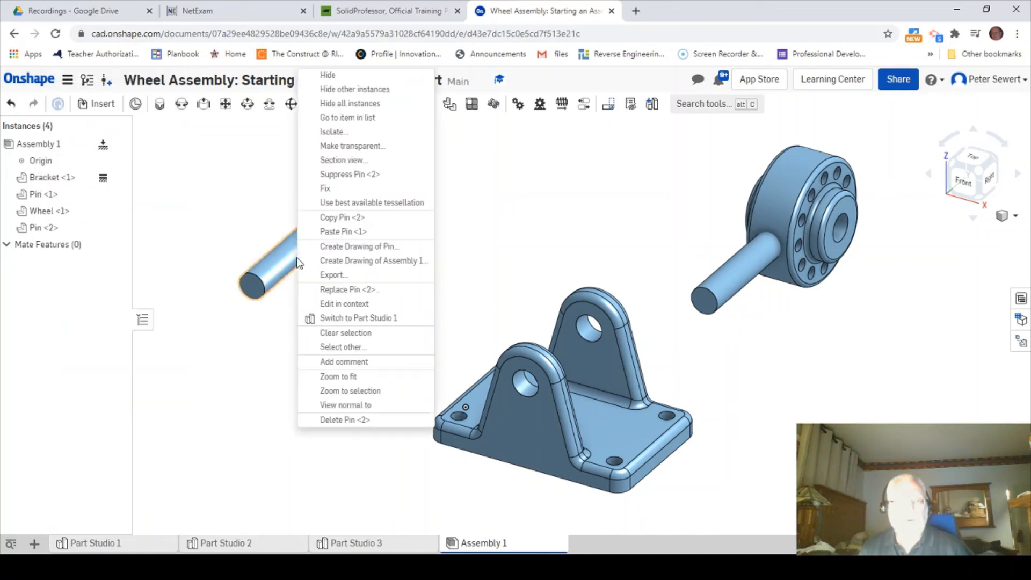
click(338, 419)
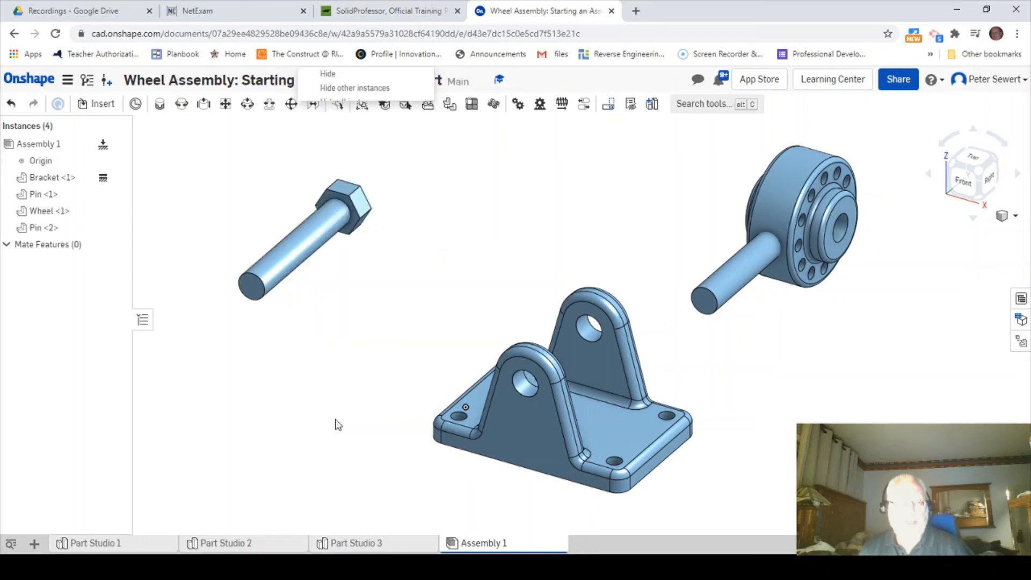